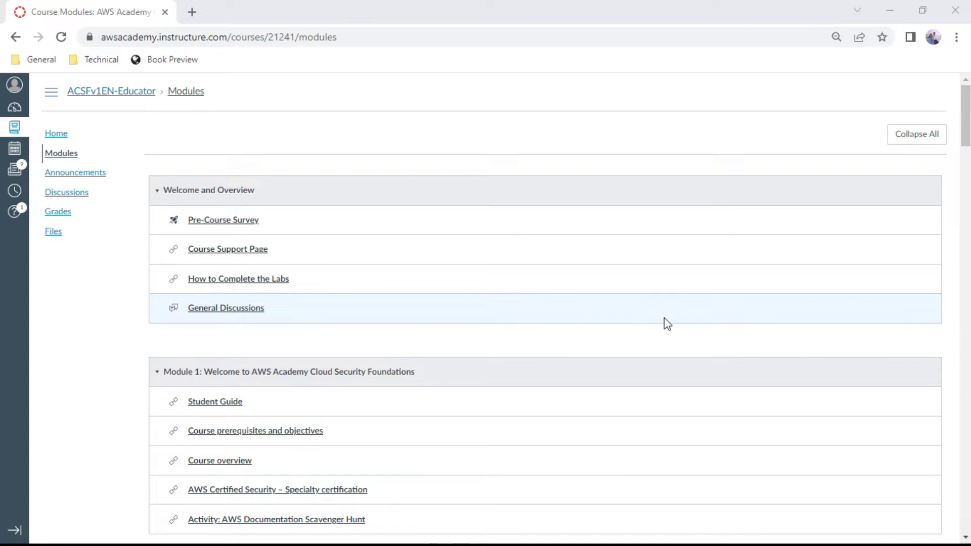
# Scroll down to Module 6: Logging and Monitoring and open its Knowledge Check
pyautogui.click(966, 106)
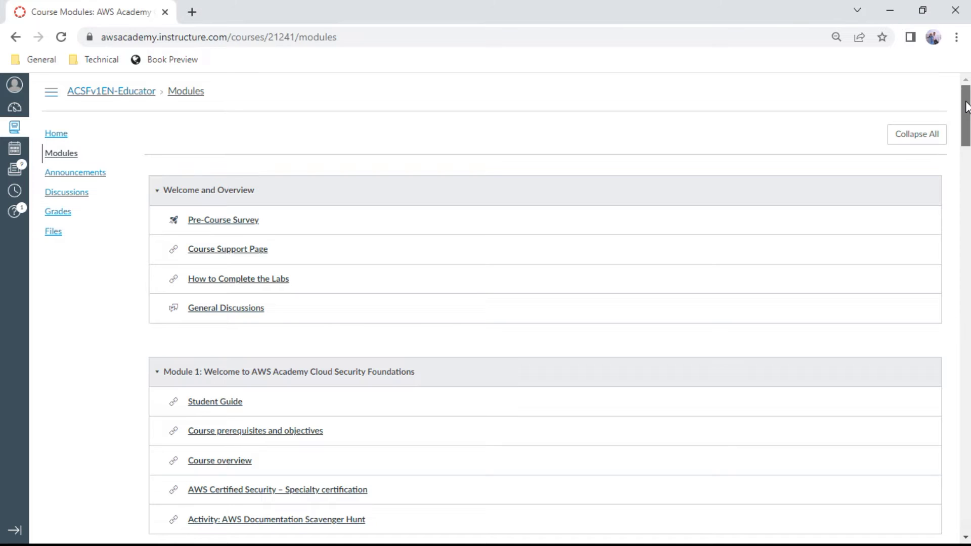
pyautogui.moveTo(966, 106)
pyautogui.mouseDown()
pyautogui.moveTo(968, 383)
pyautogui.moveTo(967, 348)
pyautogui.moveTo(968, 367)
pyautogui.mouseUp()
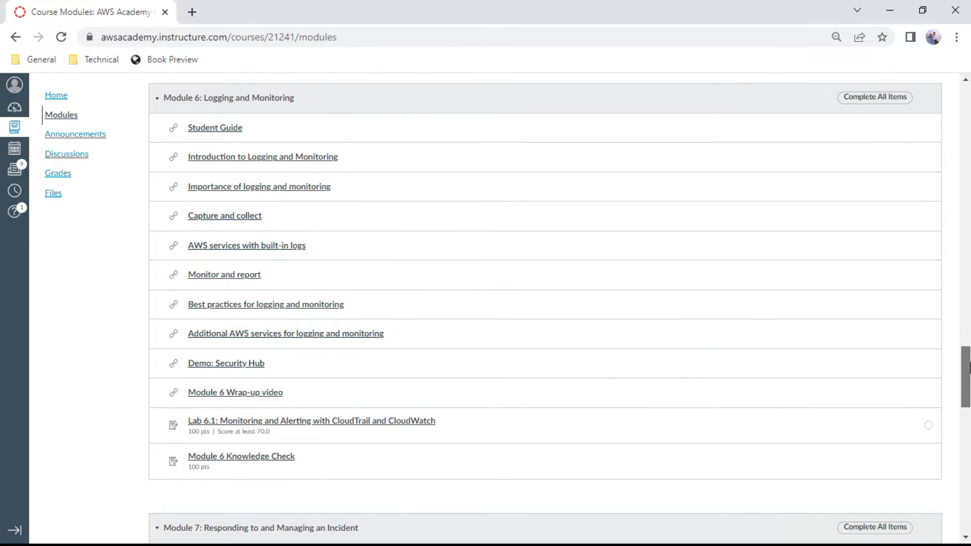
pyautogui.click(249, 464)
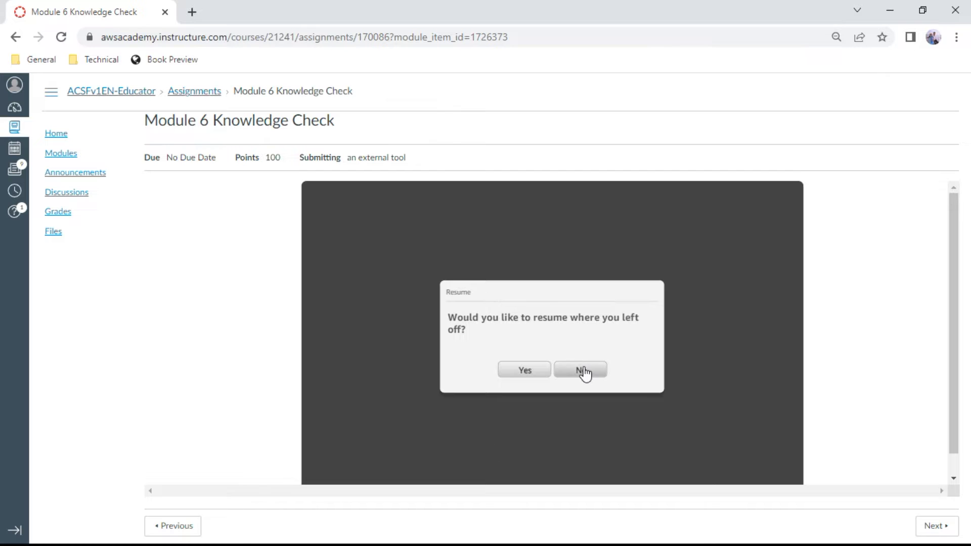
# Decline resuming the earlier attempt and begin the Module 6 Knowledge Check questions
pyautogui.click(581, 371)
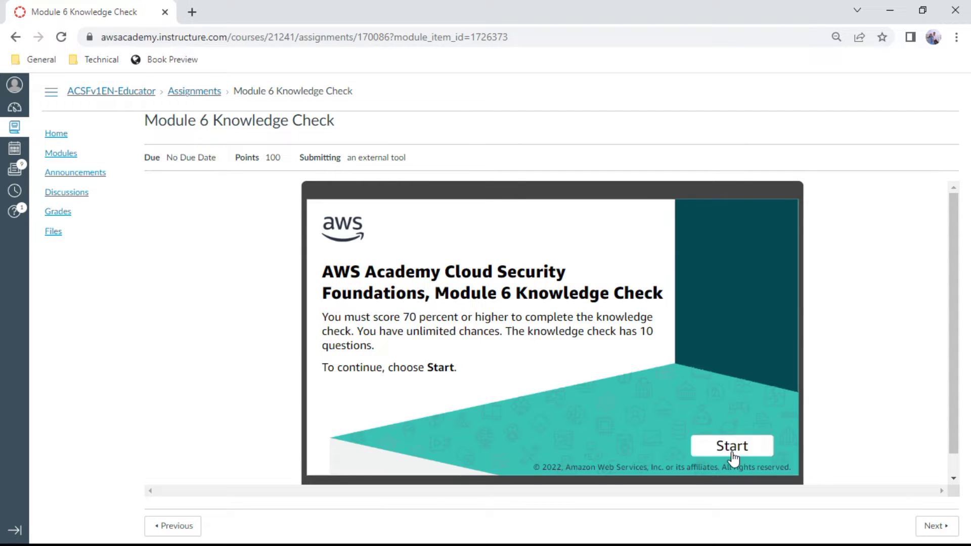
pyautogui.click(731, 448)
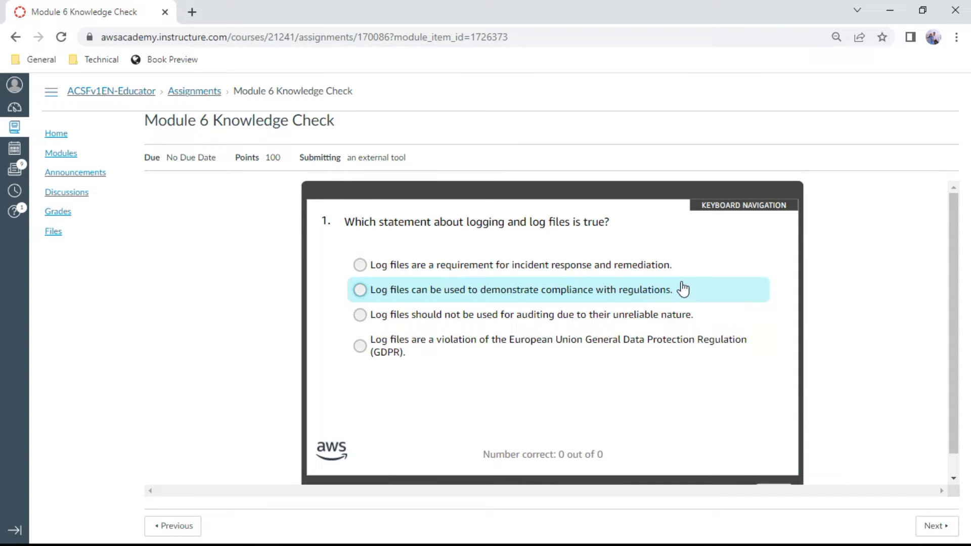
# Submit the compliance statement for question 1, then pick 'Monitoring is a continuous process' for question 2
pyautogui.click(659, 291)
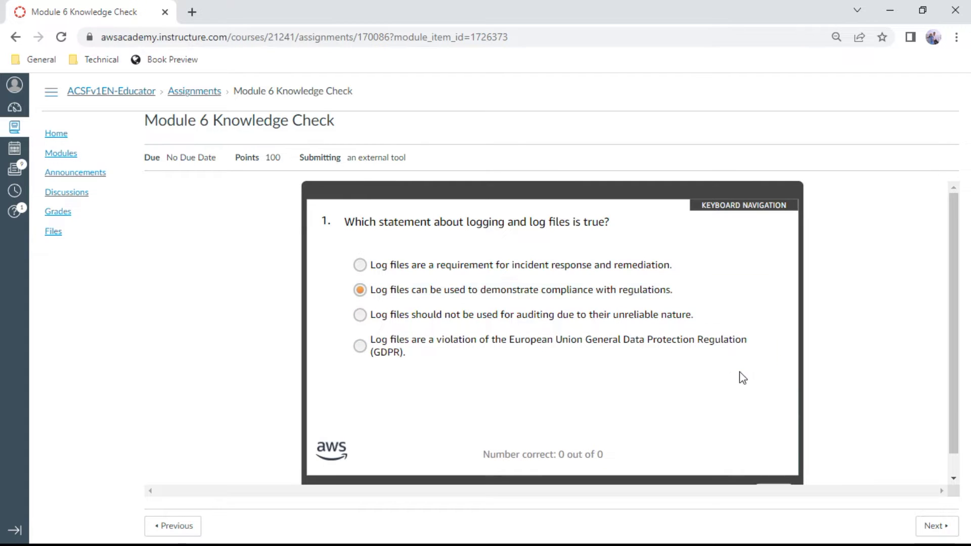
pyautogui.moveTo(954, 318); pyautogui.dragTo(953, 398)
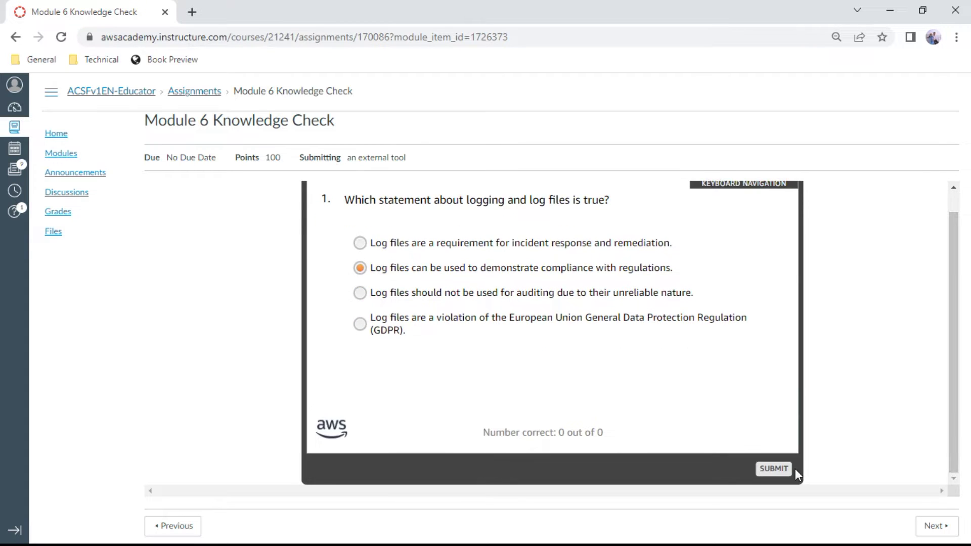
pyautogui.click(771, 471)
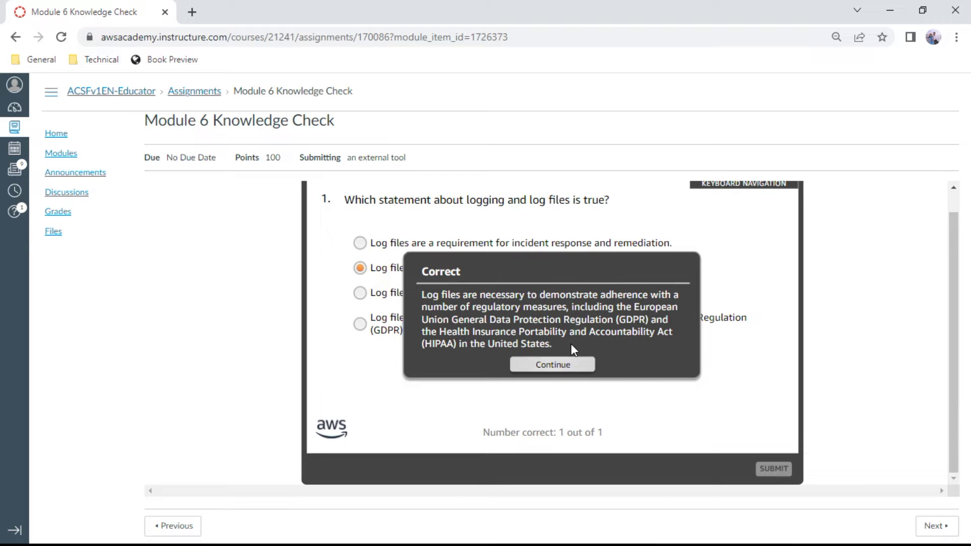
pyautogui.click(560, 365)
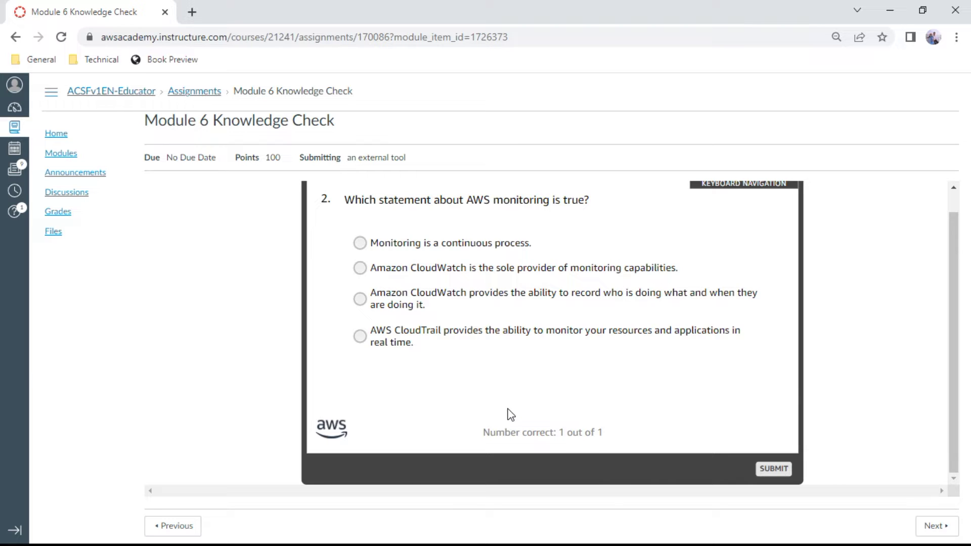
pyautogui.click(487, 242)
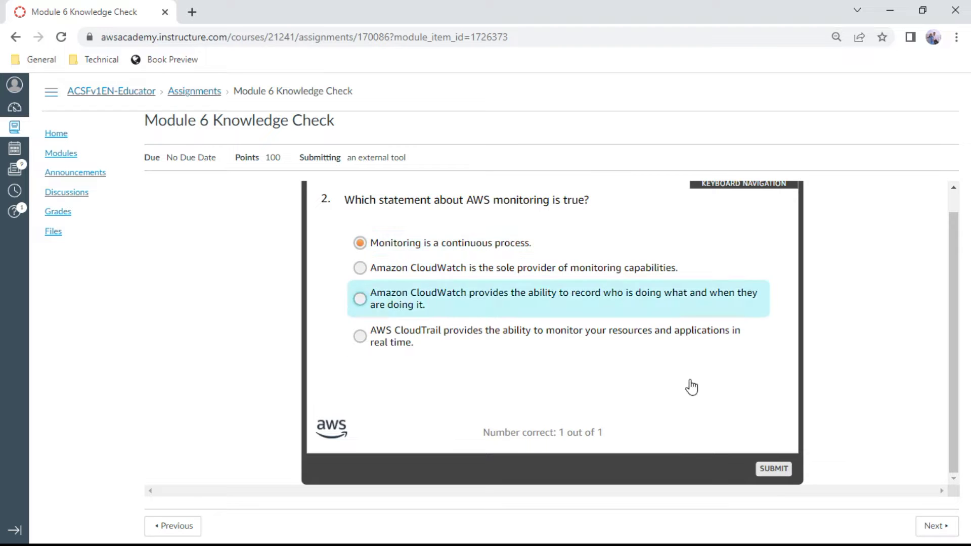
# Submit 'Monitoring is a continuous process' for question 2 and the CloudTrail API answer for question 3
pyautogui.click(766, 469)
pyautogui.click(576, 365)
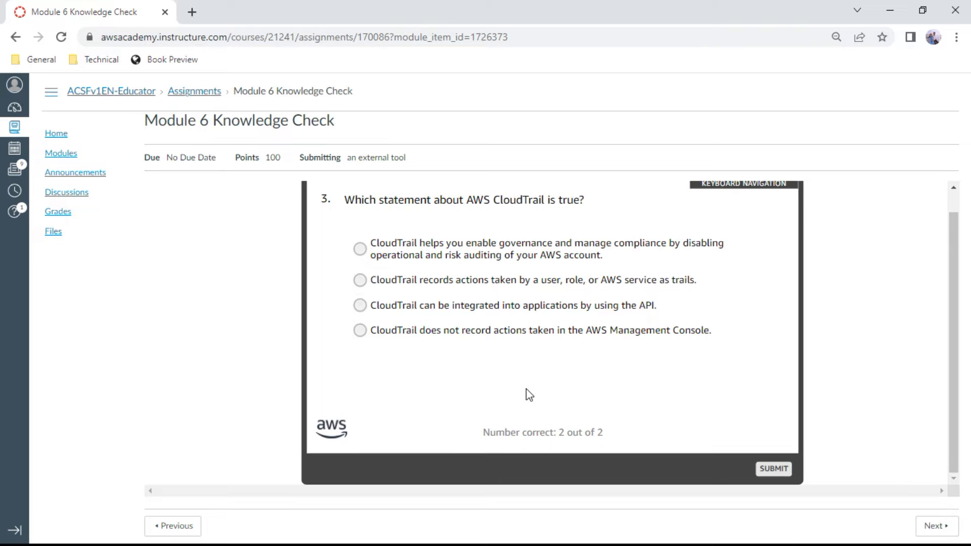
pyautogui.click(570, 306)
pyautogui.click(770, 470)
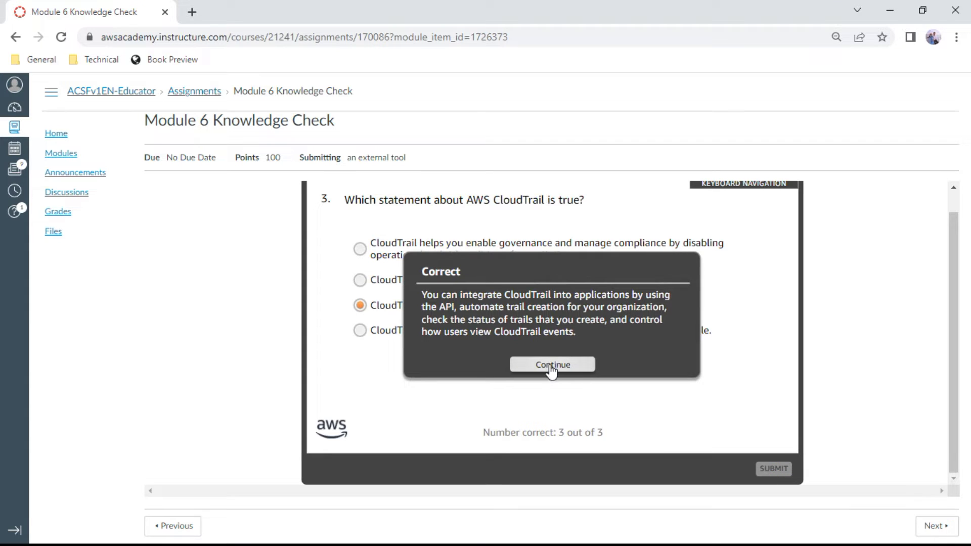
pyautogui.click(549, 365)
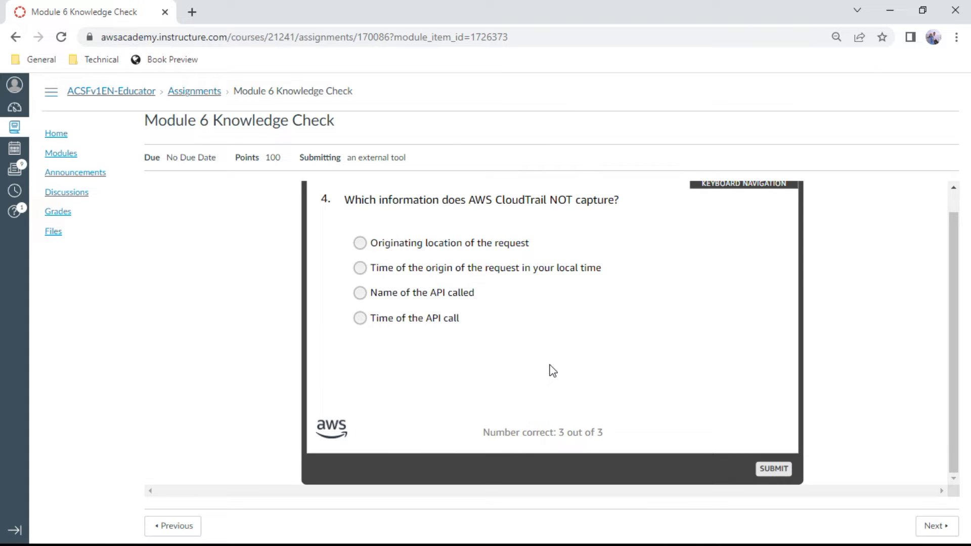
# Answer question 4 with the local time of origin option
pyautogui.click(546, 272)
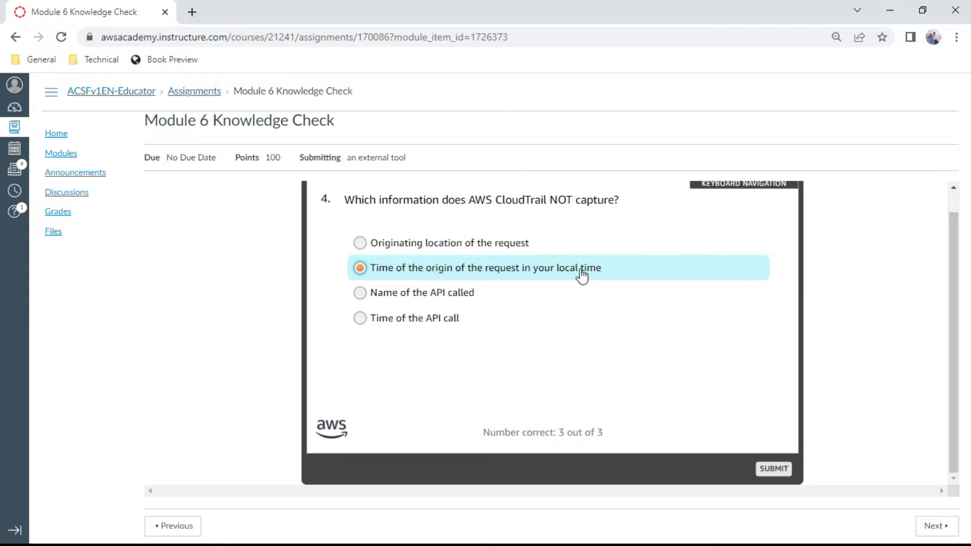
pyautogui.click(776, 469)
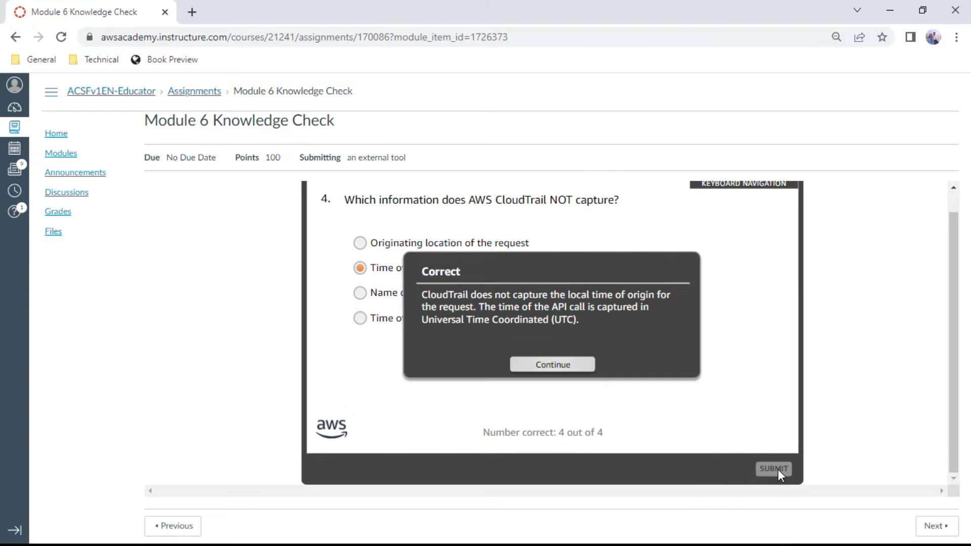
pyautogui.click(551, 363)
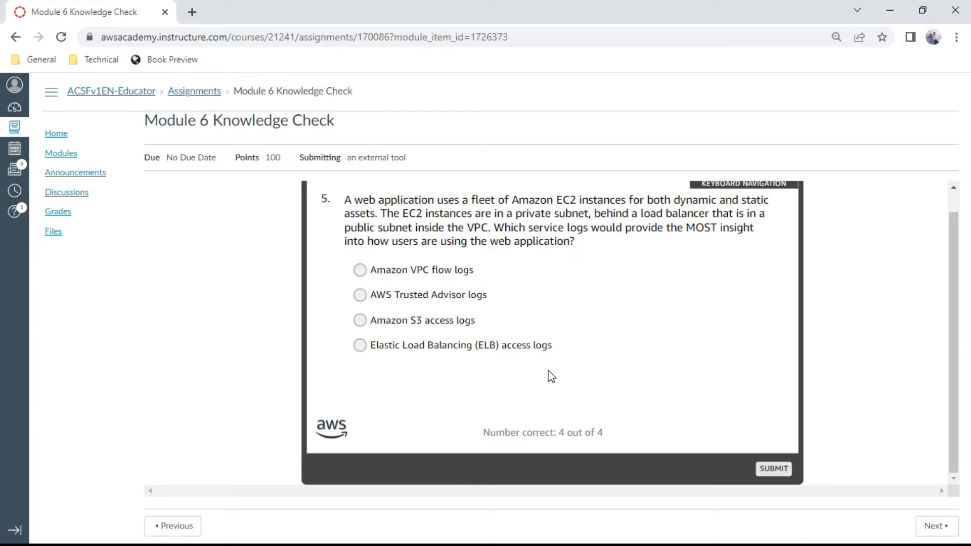
# Submit ELB access logs for question 5 and pick CloudWatch anomaly detection for question 6
pyautogui.click(523, 356)
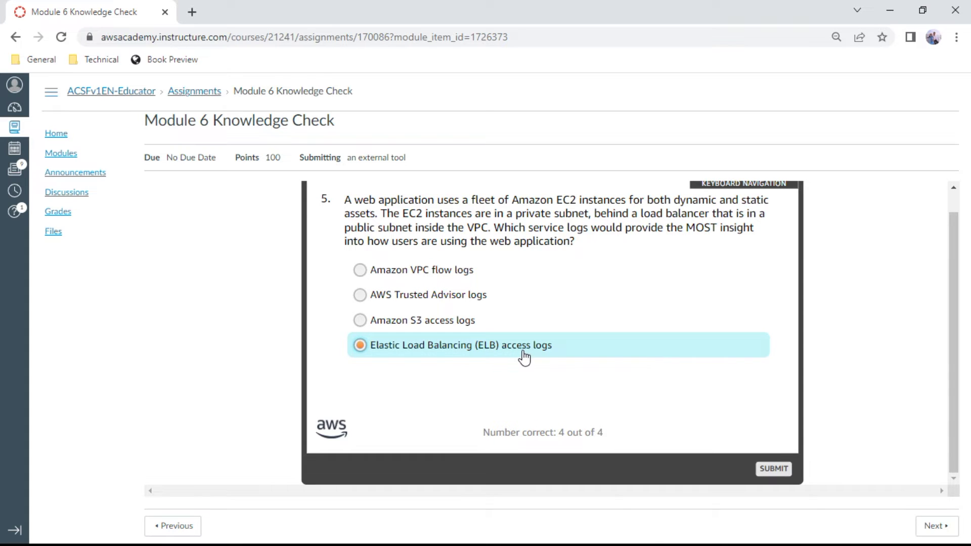
pyautogui.click(774, 468)
pyautogui.click(570, 368)
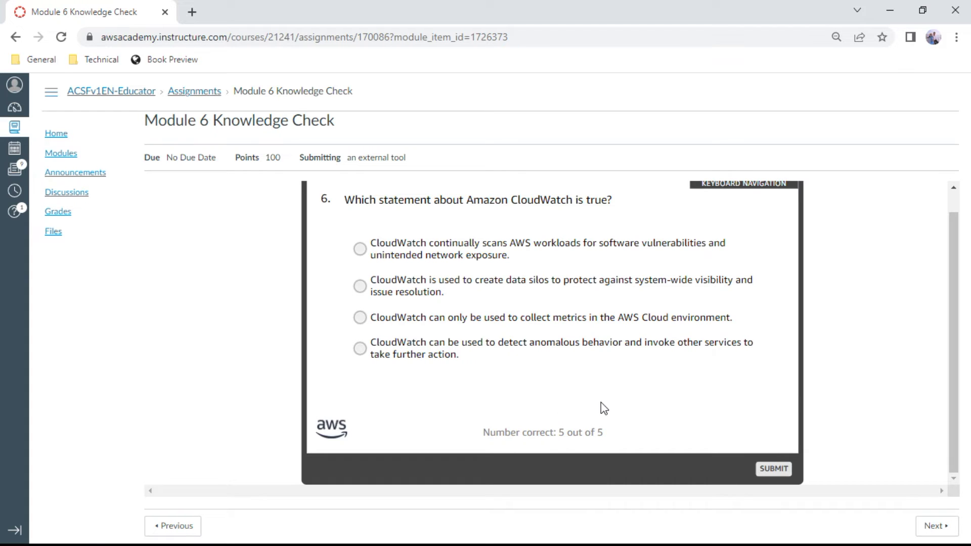
pyautogui.click(487, 347)
# Submit the anomalous-behavior answer for question 6 and the unauthorized-action answer for question 7
pyautogui.click(773, 469)
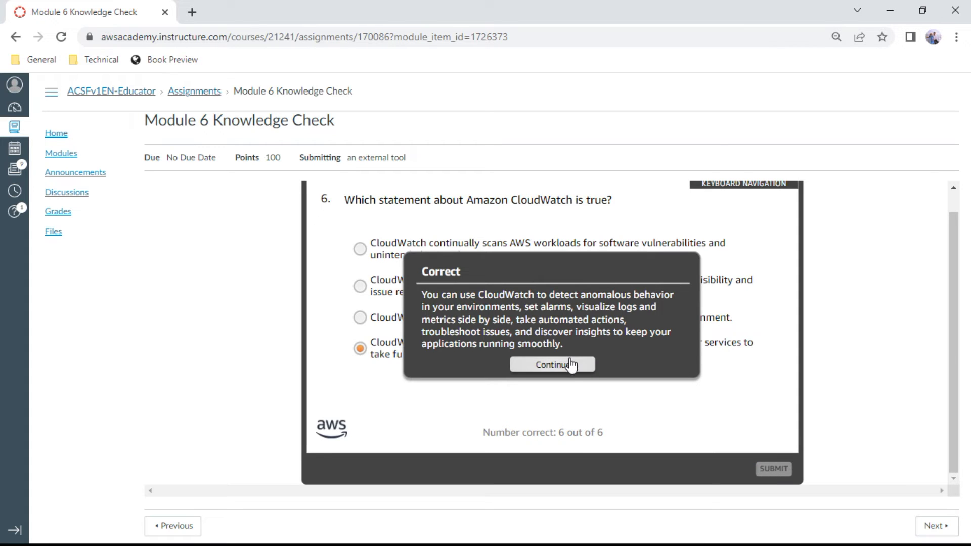
pyautogui.click(569, 358)
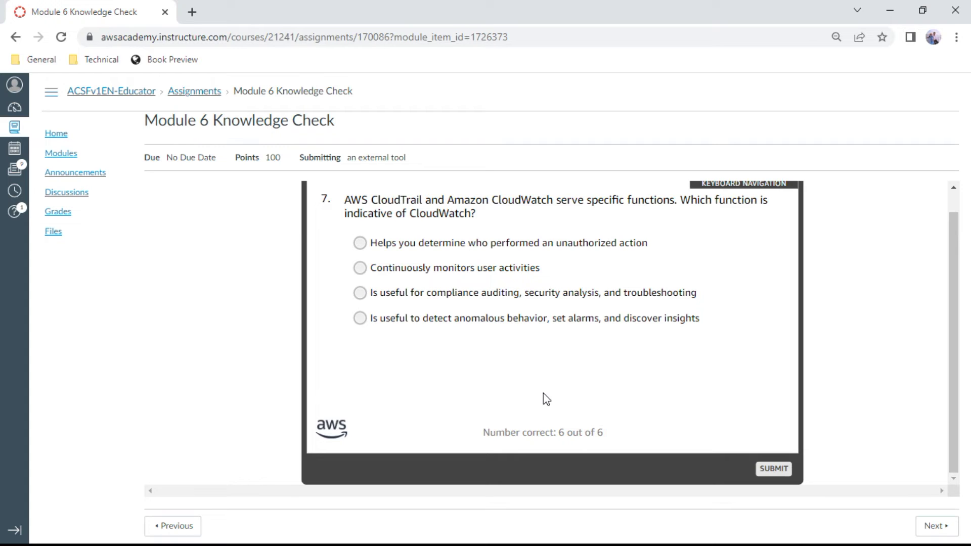
pyautogui.click(568, 252)
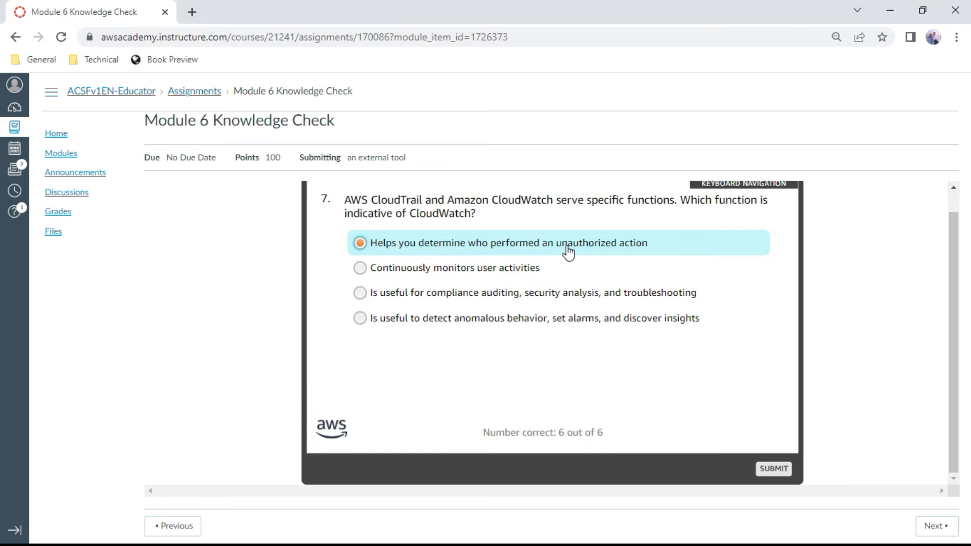
pyautogui.click(773, 468)
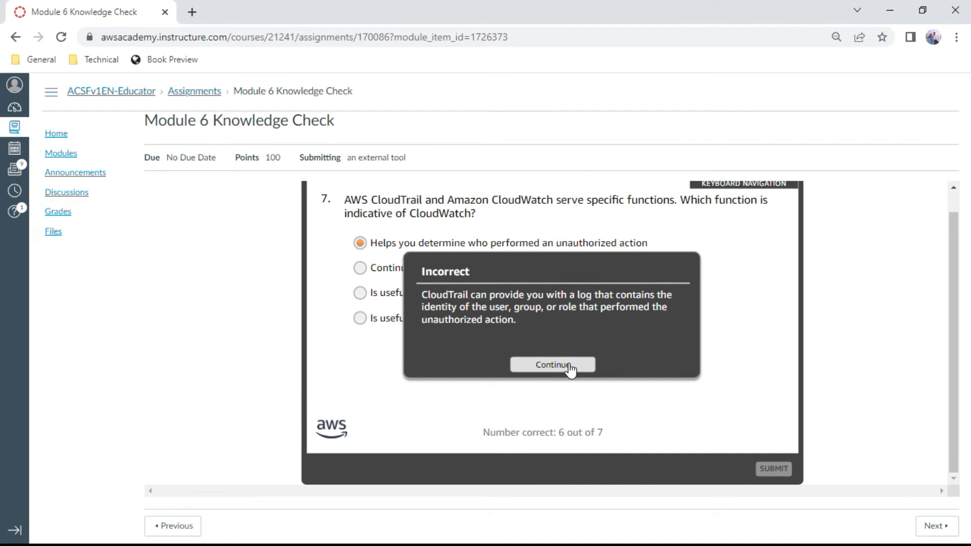
pyautogui.click(571, 370)
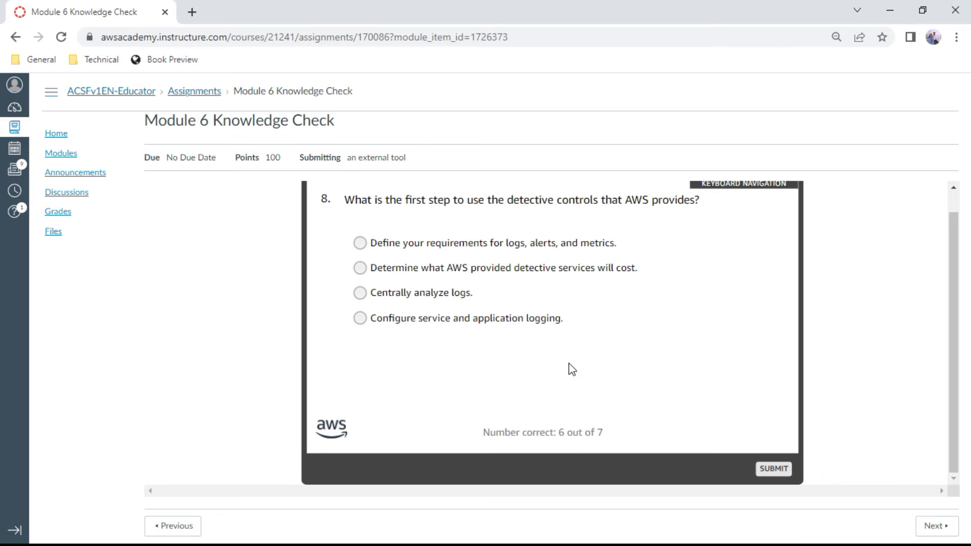
# Answer question 8 with defining requirements for logs, alerts and metrics
pyautogui.click(561, 249)
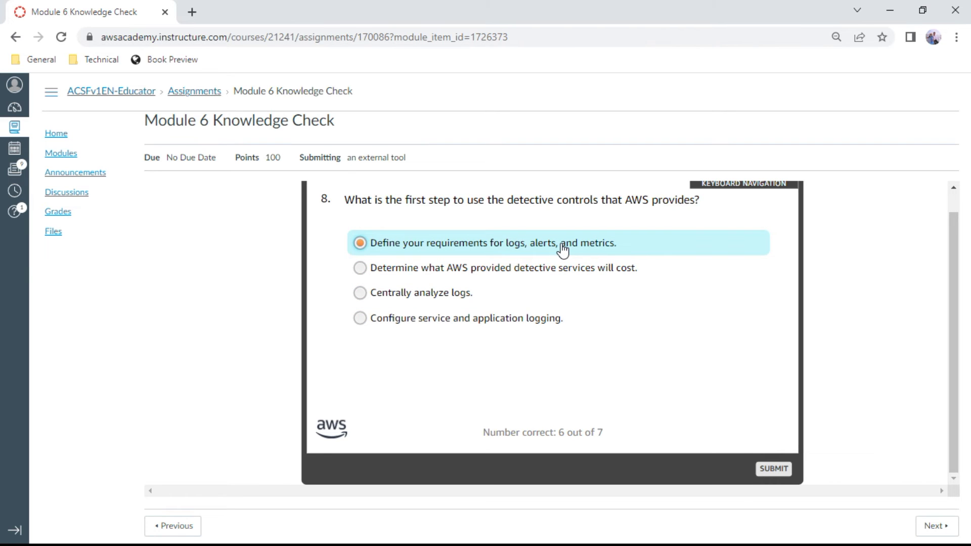
pyautogui.click(774, 469)
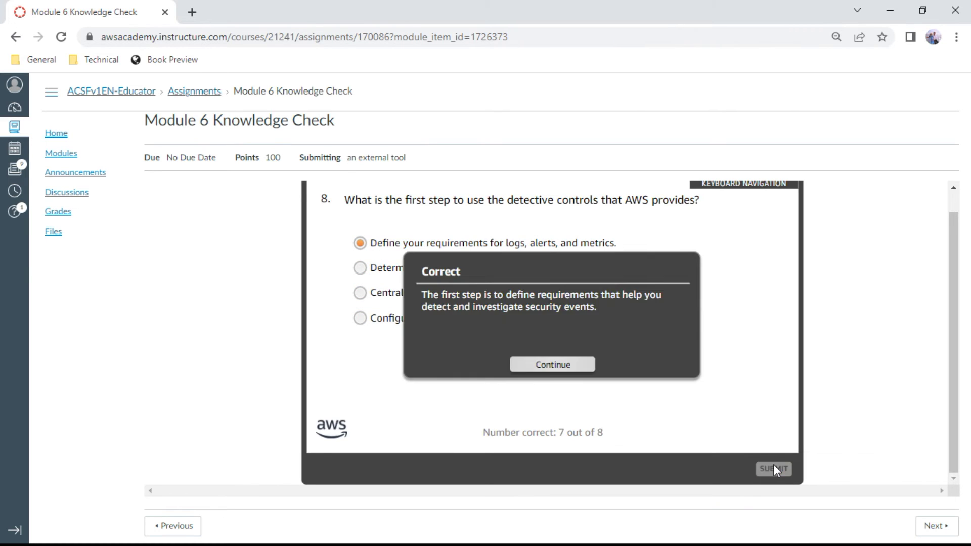
pyautogui.click(565, 366)
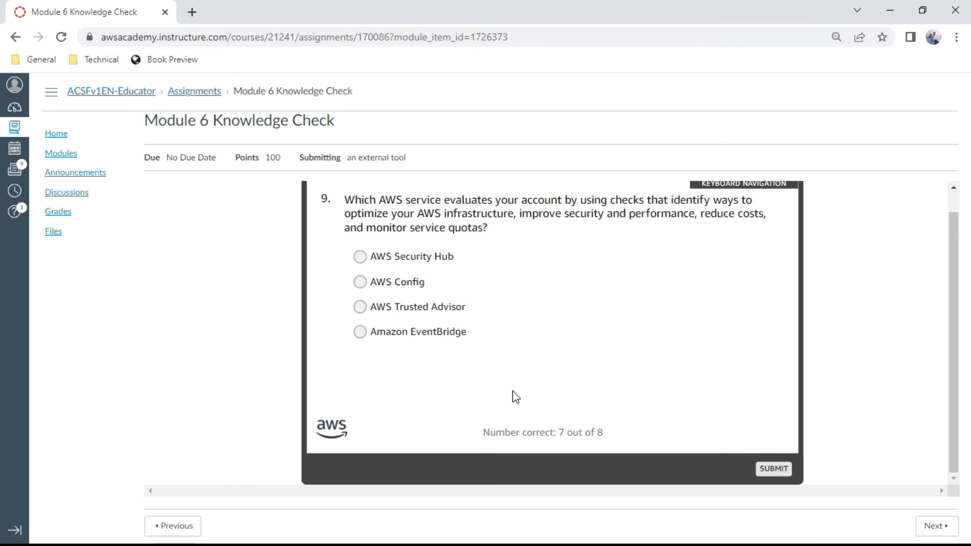
# Answer question 9 with AWS Trusted Advisor
pyautogui.click(452, 311)
pyautogui.click(773, 468)
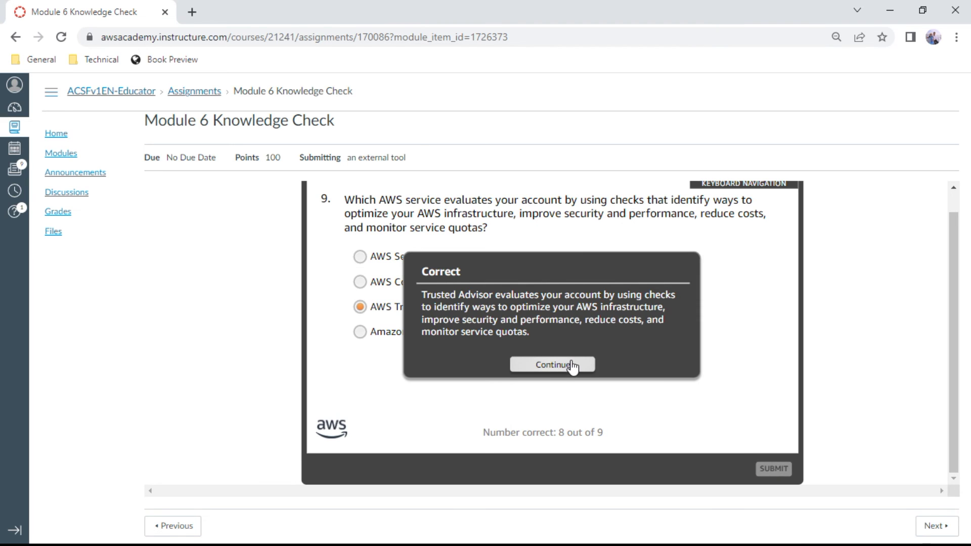
pyautogui.click(571, 364)
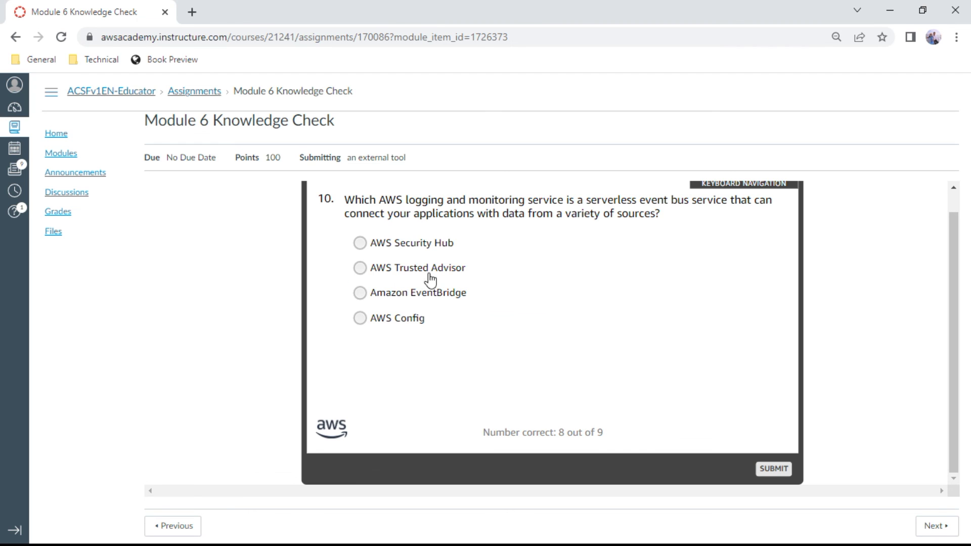
# Submit Amazon EventBridge for question 10 and bring up the 90% results page
pyautogui.click(437, 295)
pyautogui.click(773, 469)
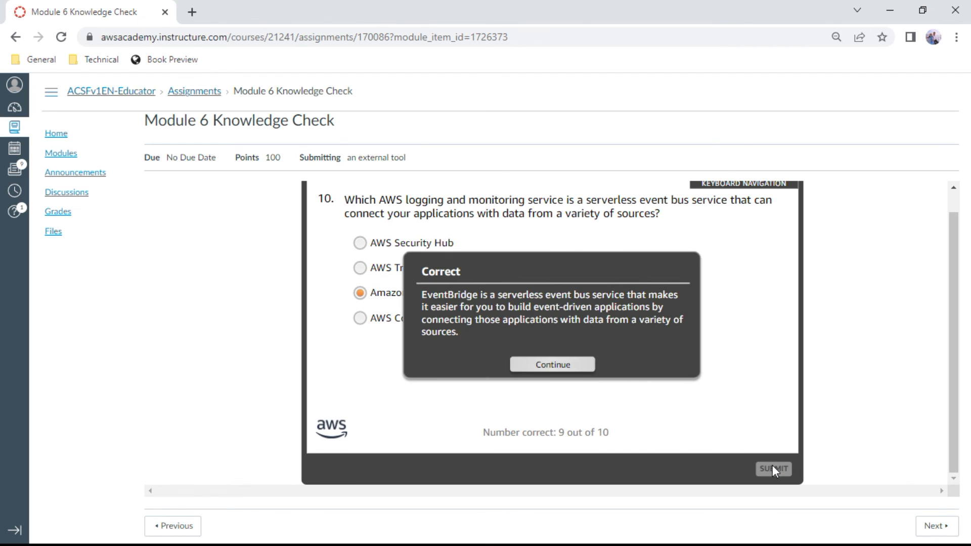
pyautogui.click(566, 364)
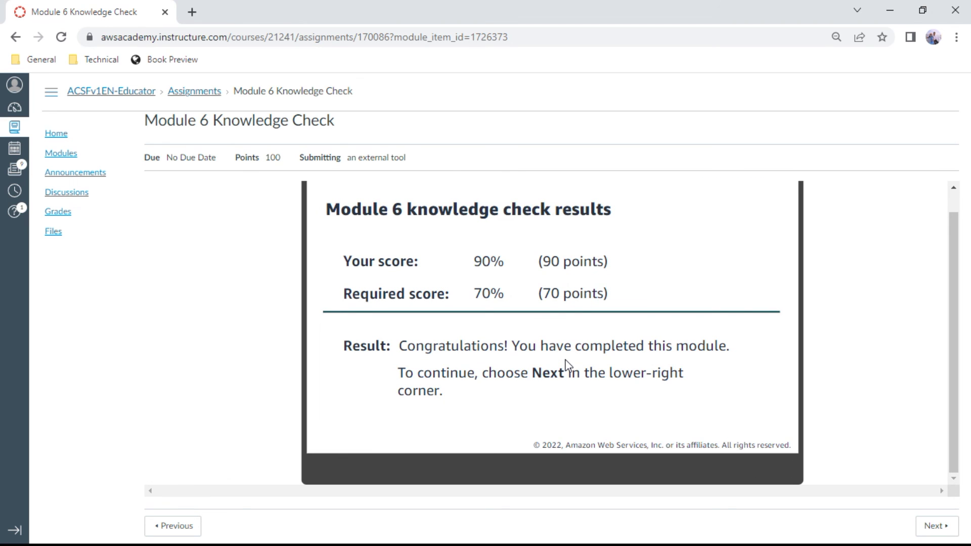